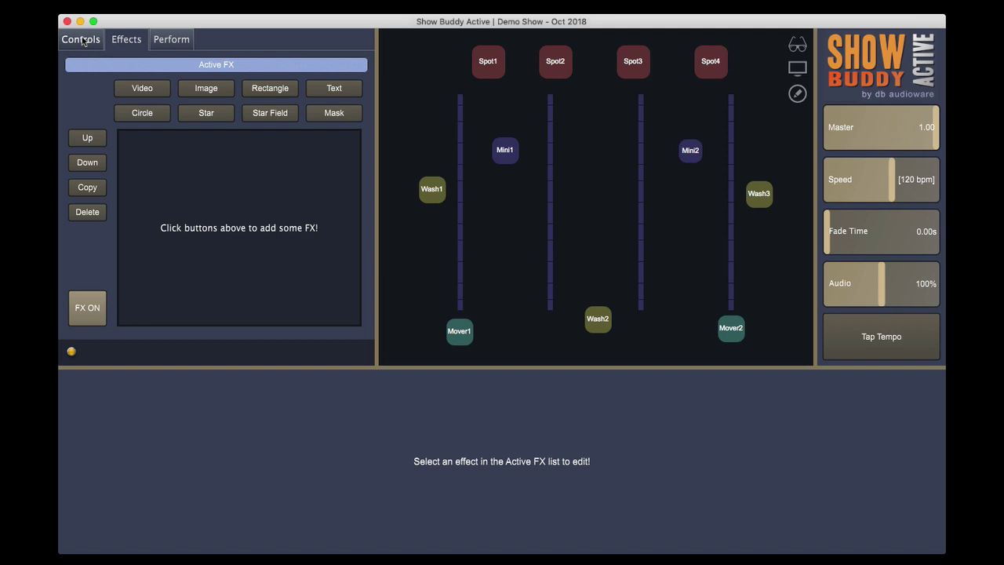
Raise the linked Dim faders for Wash1–3, Mover1 and Mover2 to 100
left_click(82, 41)
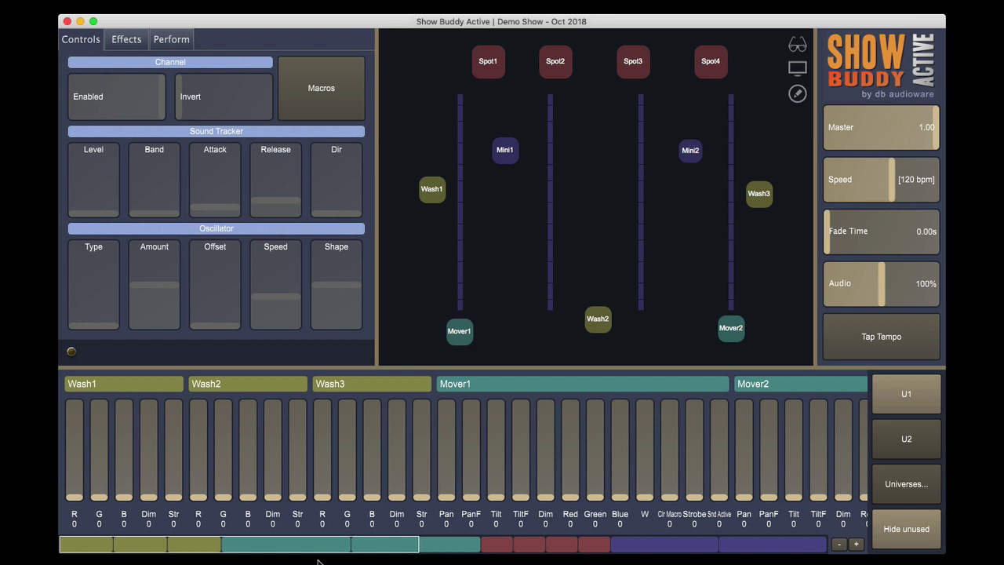
left_click(148, 483)
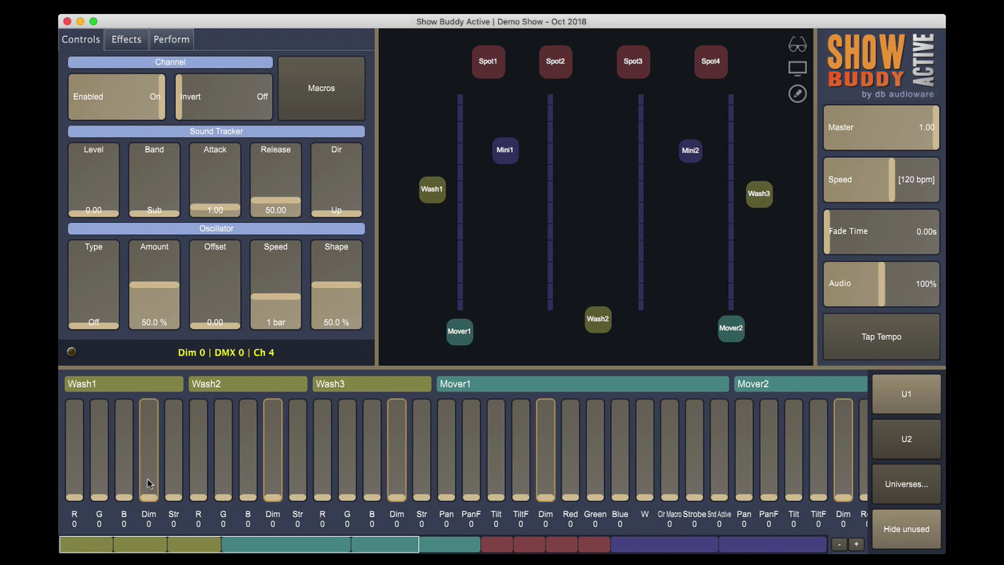
left_click_drag(147, 498, 155, 296)
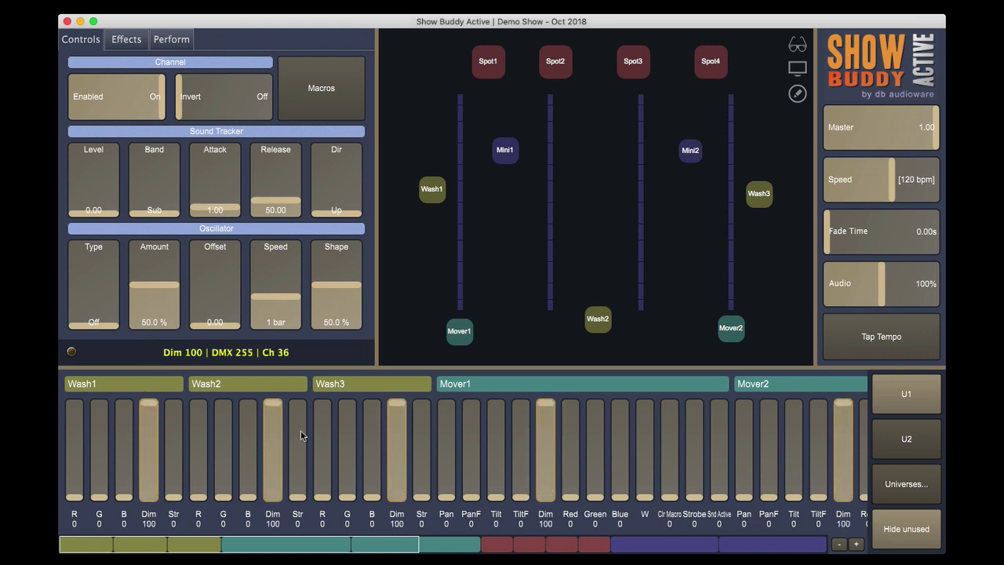
Add a Rectangle effect to the Active FX list, washing the stage red
left_click(125, 39)
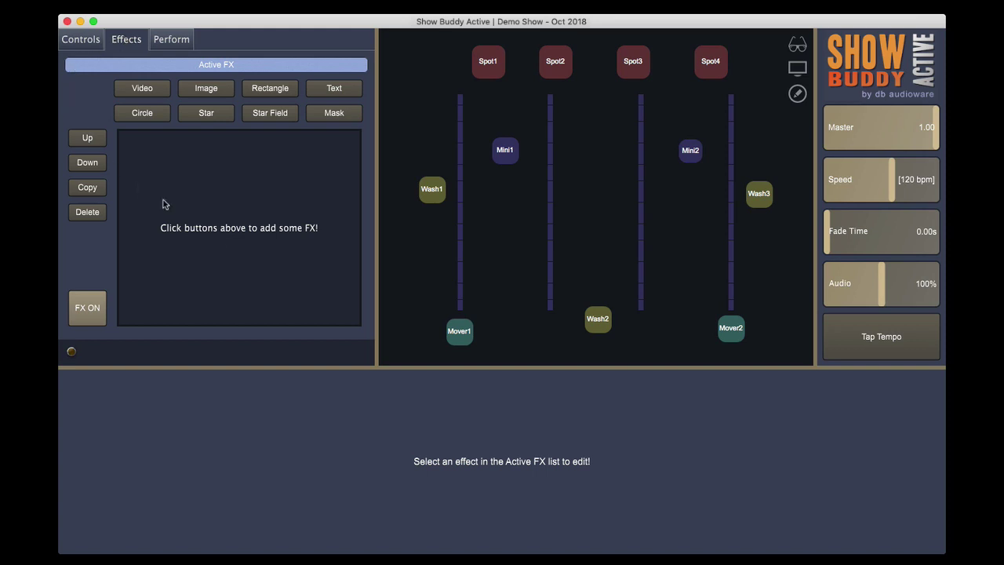
left_click(271, 89)
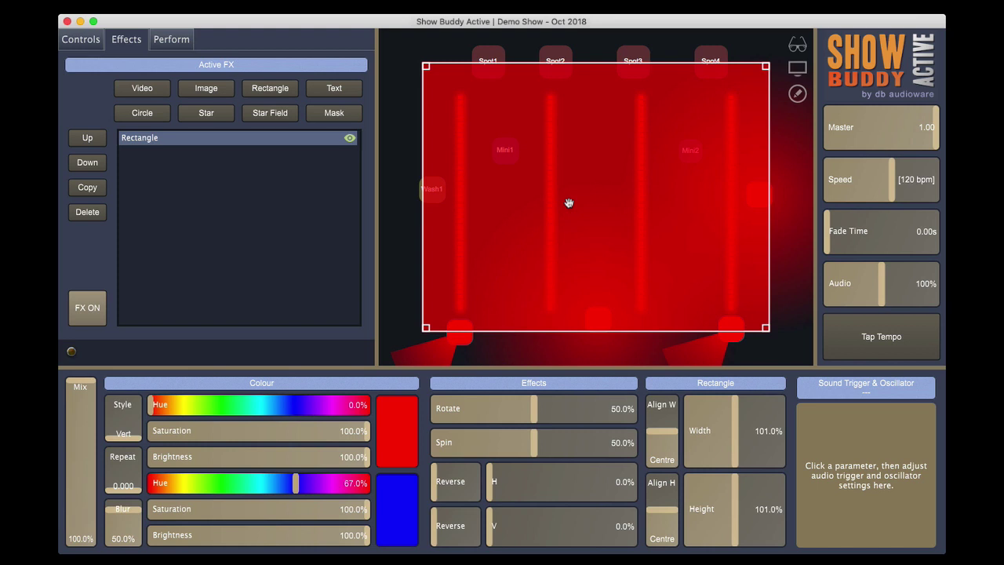
Resize and move the red rectangle into a wide band over the lower stage, Wash1 to Wash3
left_click_drag(765, 328, 650, 248)
mouse_move(647, 69)
left_mouse_down()
mouse_move(645, 121)
mouse_move(596, 75)
left_mouse_up()
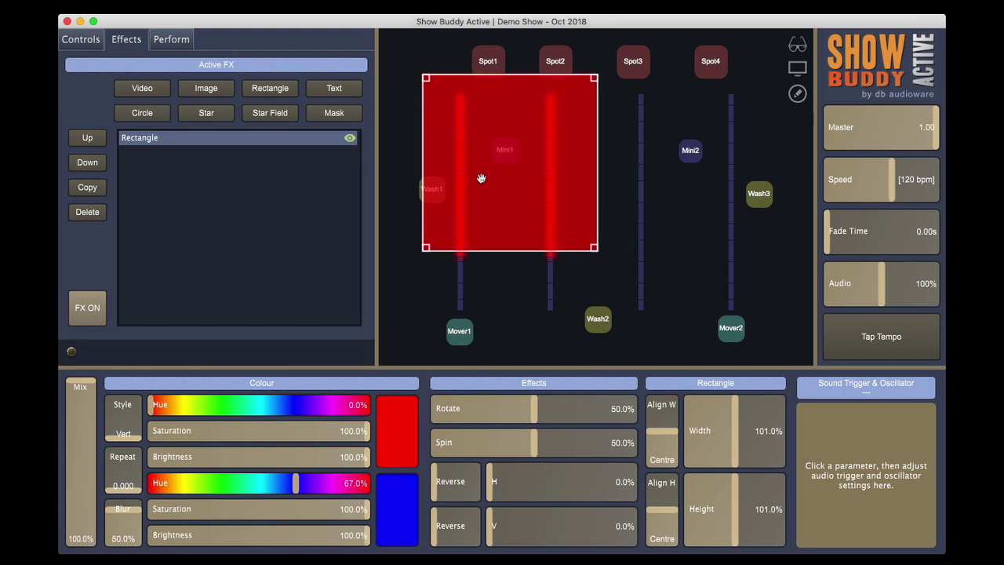
mouse_move(481, 178)
left_mouse_down()
mouse_move(676, 291)
mouse_move(469, 289)
mouse_move(469, 249)
mouse_move(460, 282)
left_mouse_up()
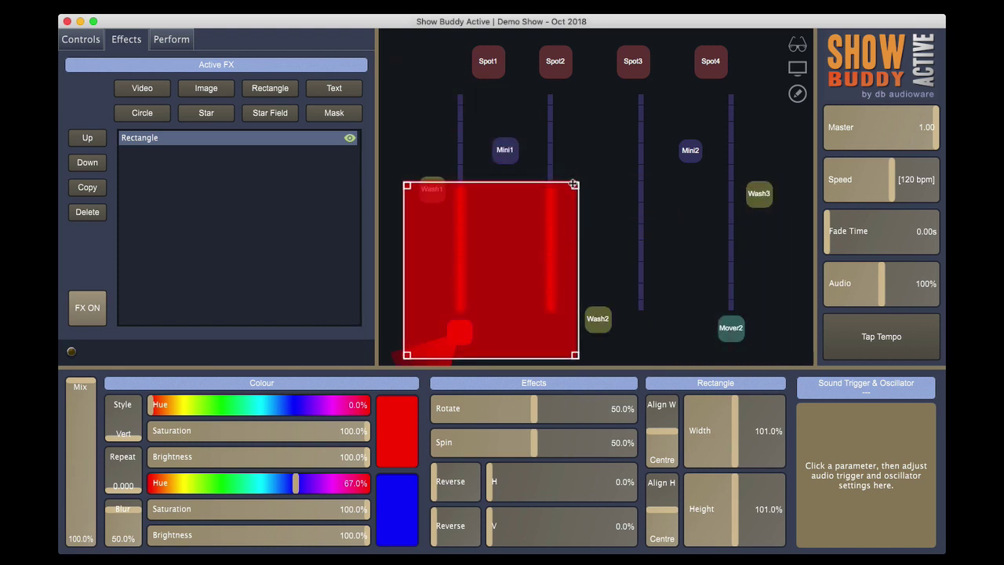
left_click_drag(573, 184, 779, 186)
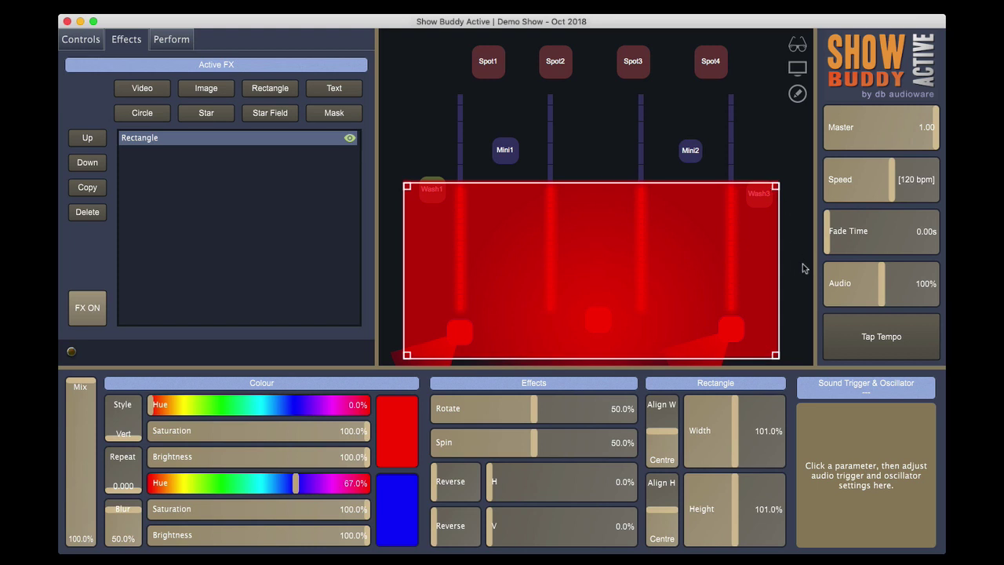
Check the light preview, then move and stretch the red rectangle across the whole stage
left_click(797, 45)
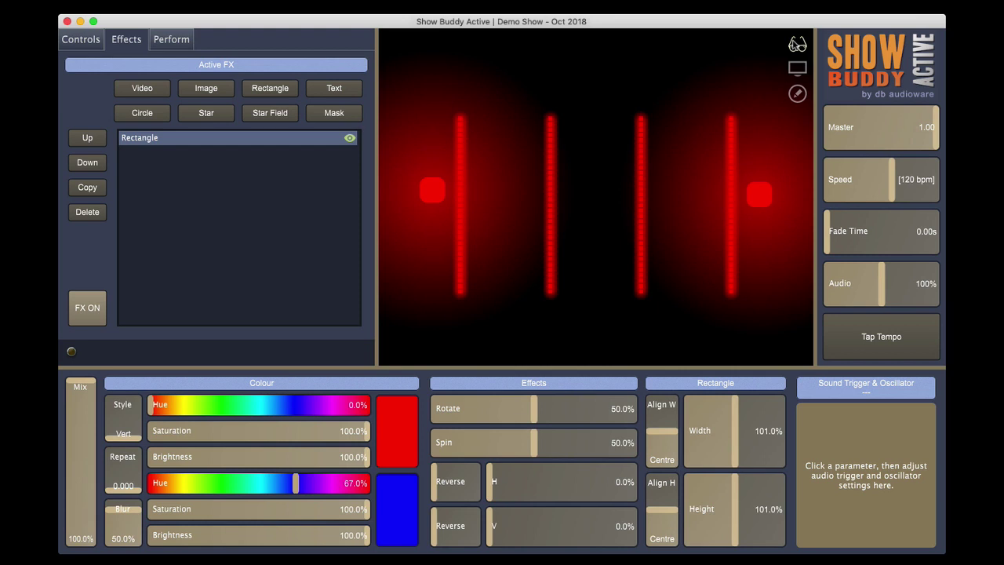
left_click(797, 44)
mouse_move(619, 217)
left_mouse_down()
mouse_move(637, 213)
mouse_move(547, 111)
left_mouse_up()
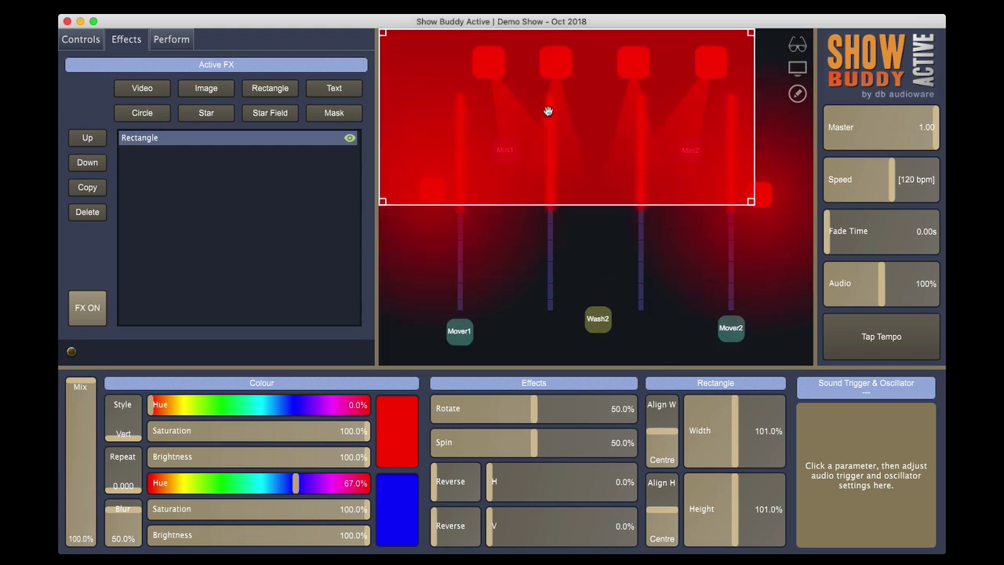
mouse_move(749, 202)
left_mouse_down()
mouse_move(811, 287)
mouse_move(812, 362)
left_mouse_up()
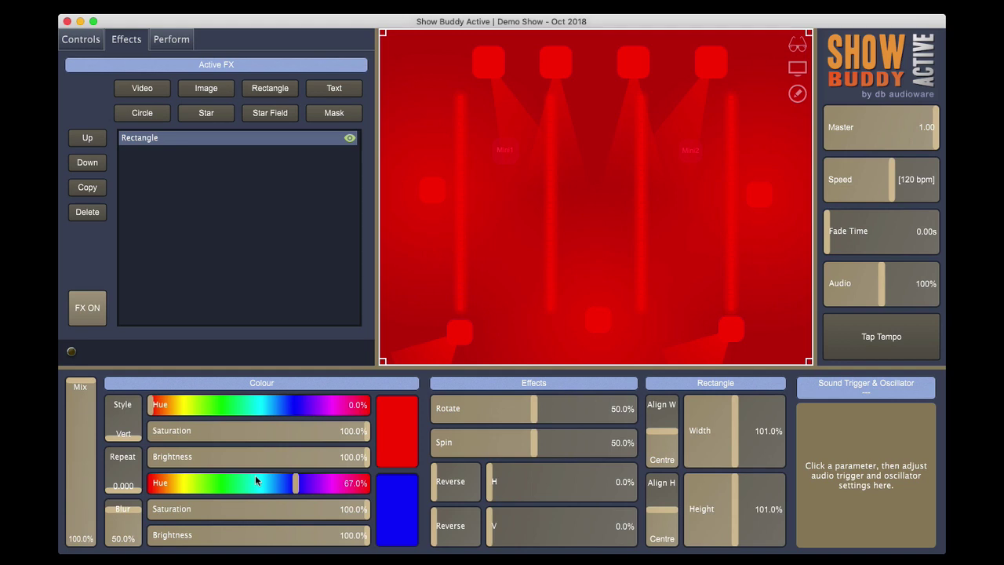
Try green and blue for Hue A, then return it to 0.0% red with Saturation A shown
left_click(153, 405)
left_click_drag(153, 406, 246, 415)
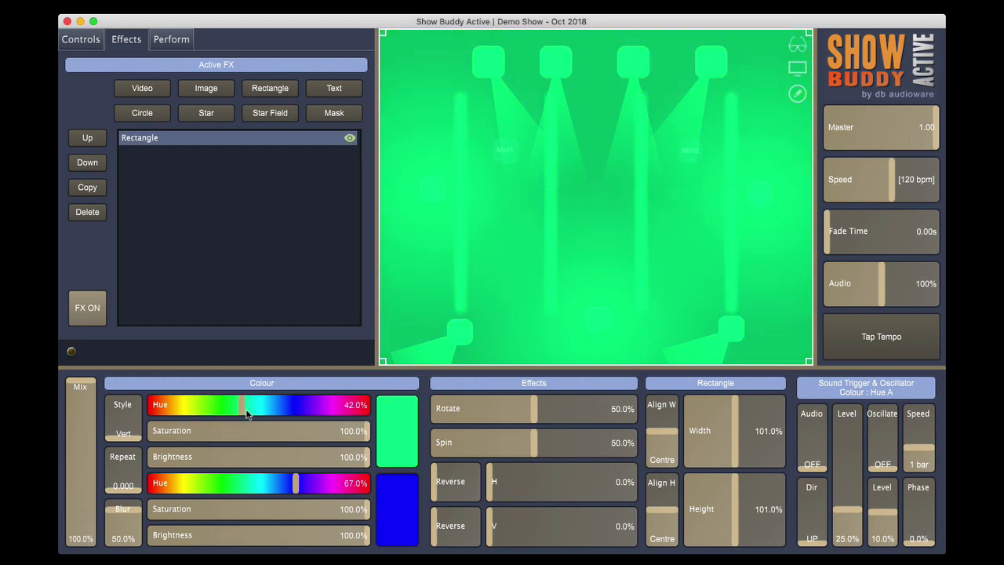
left_click(793, 42)
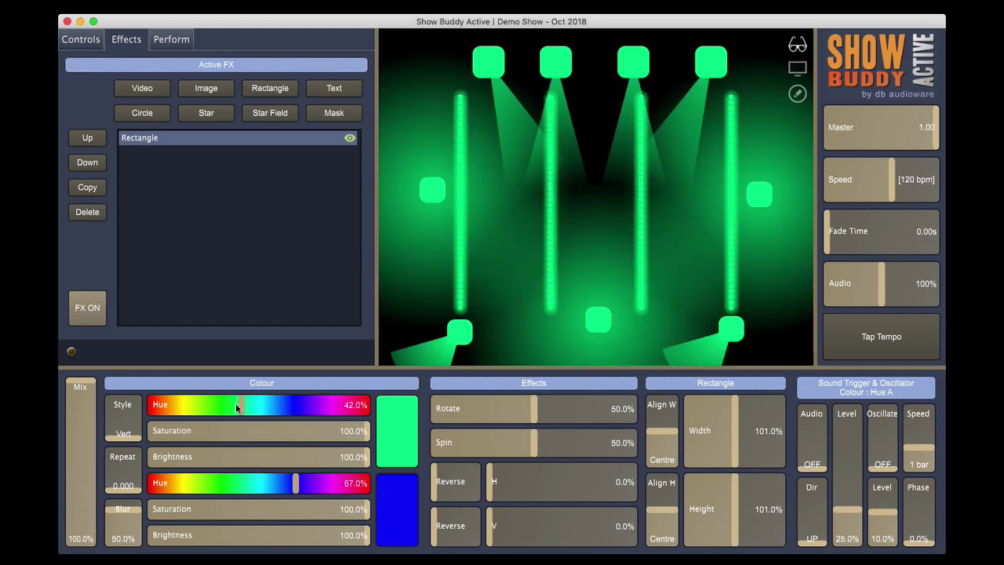
mouse_move(237, 404)
left_mouse_down()
mouse_move(329, 404)
mouse_move(311, 405)
left_mouse_up()
left_click_drag(361, 438, 228, 430)
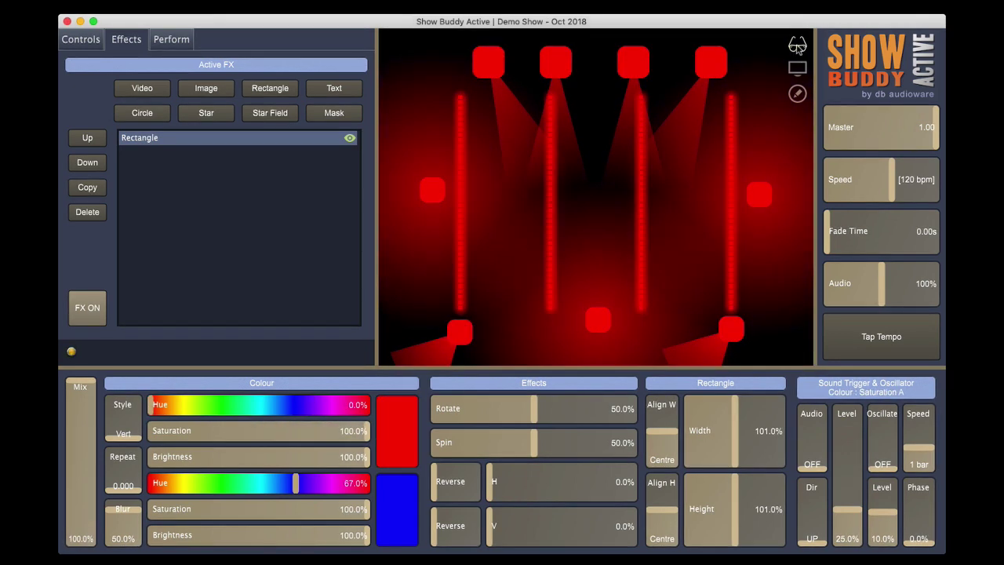
left_click(798, 46)
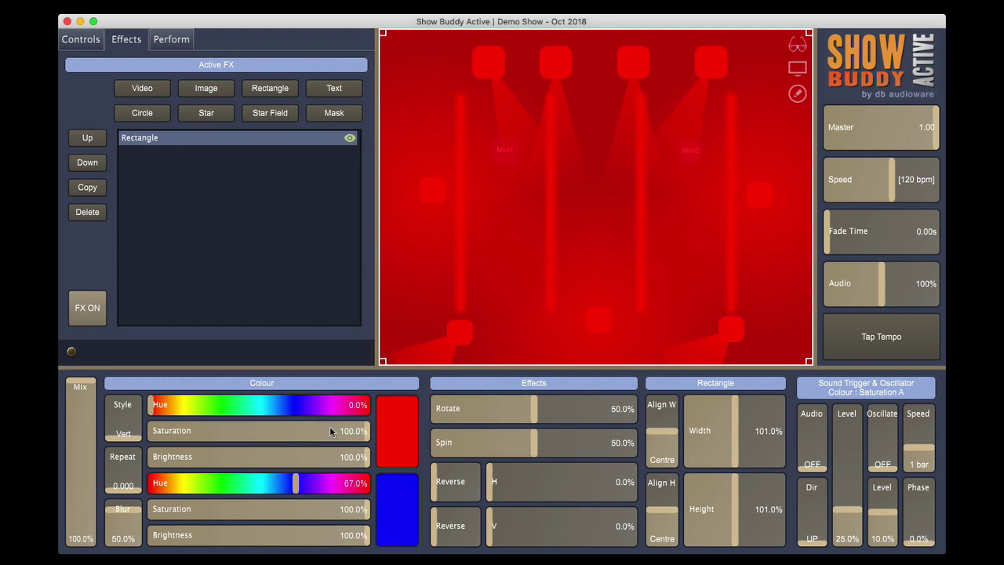
mouse_move(137, 490)
left_mouse_down()
mouse_move(141, 429)
mouse_move(129, 475)
mouse_move(132, 462)
left_mouse_up()
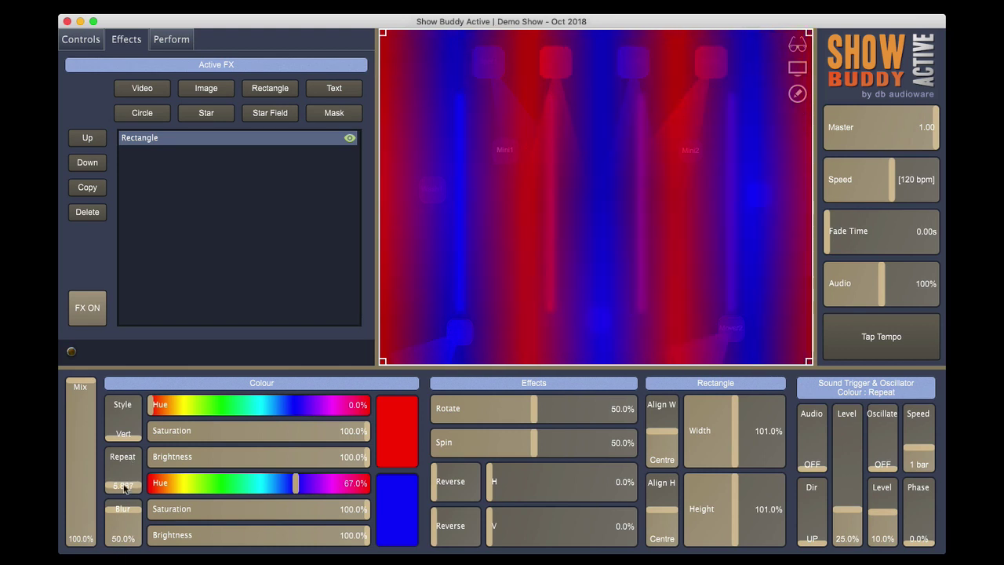
left_click(124, 486)
type("1")
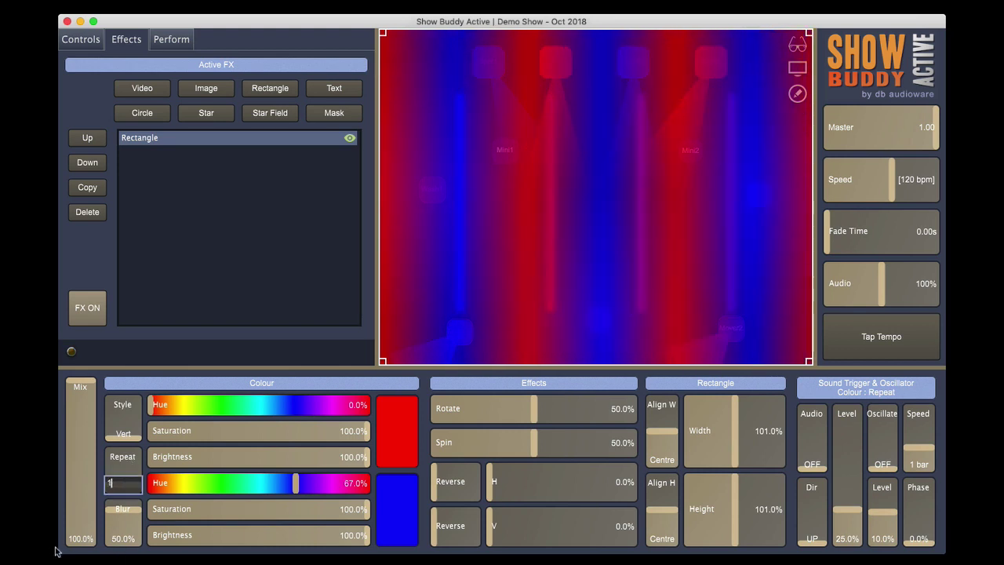
key("Return")
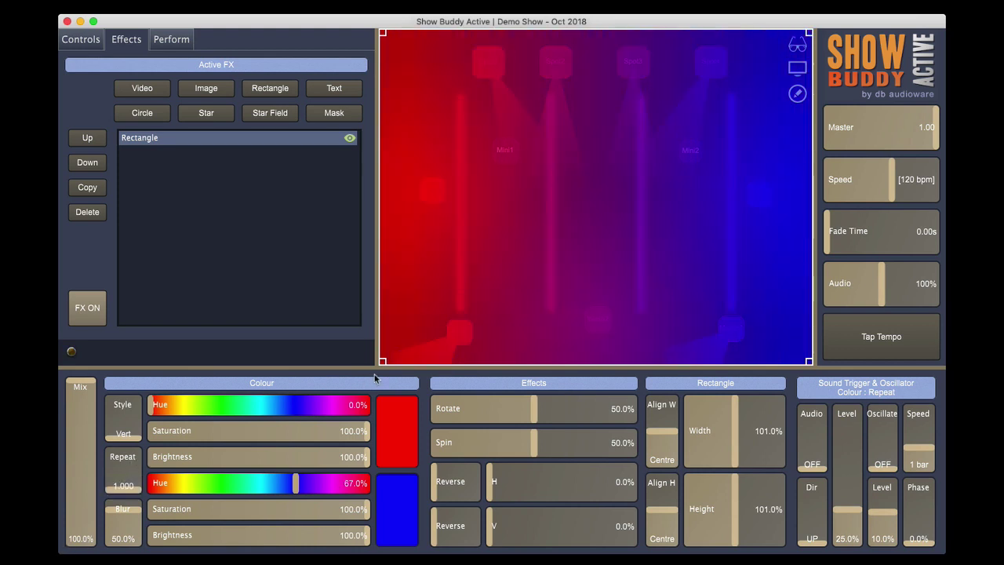
left_click(796, 46)
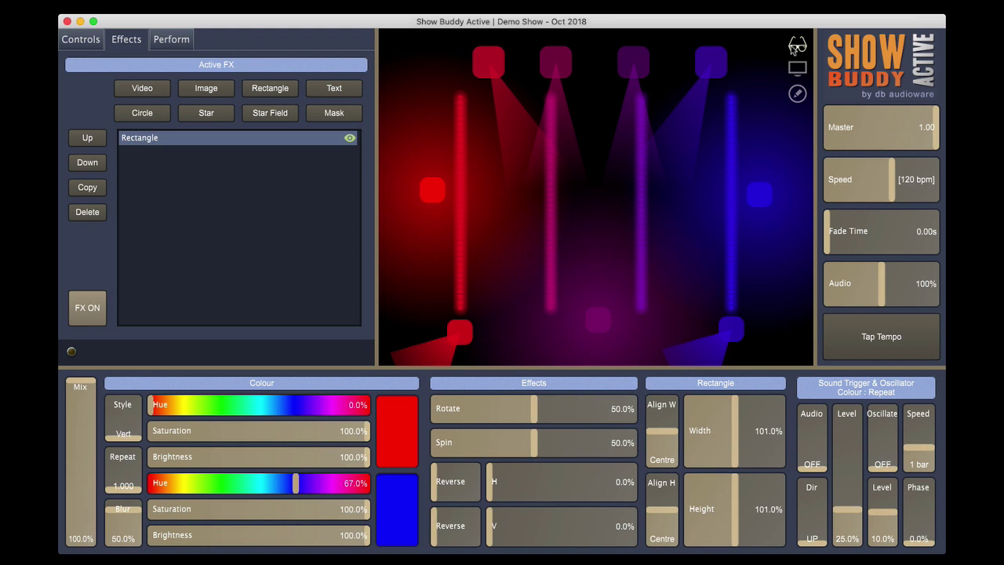
left_click(796, 46)
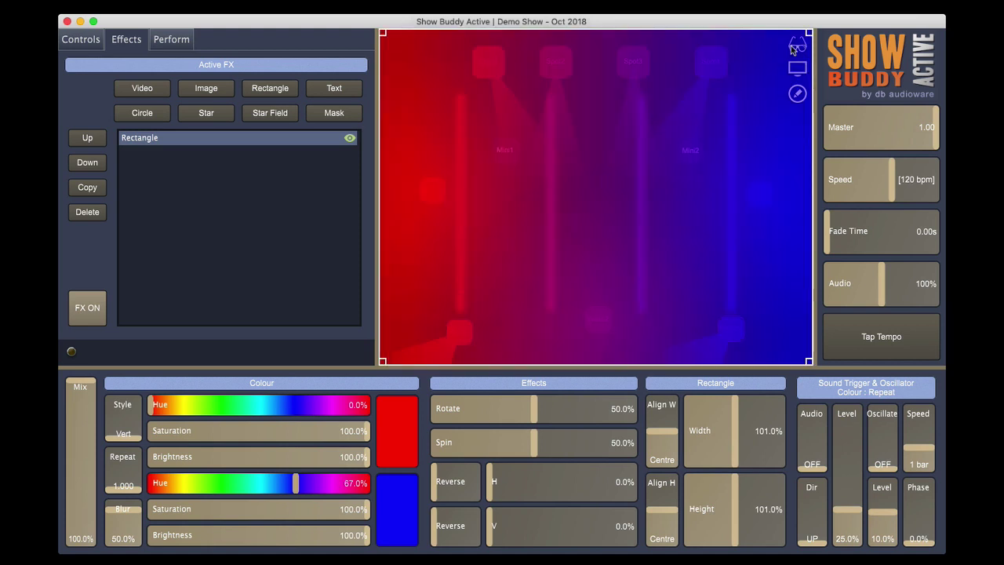
Switch the gradient Style from Vert to Hor, try other hues, then undo back to red and blue
left_click(126, 422)
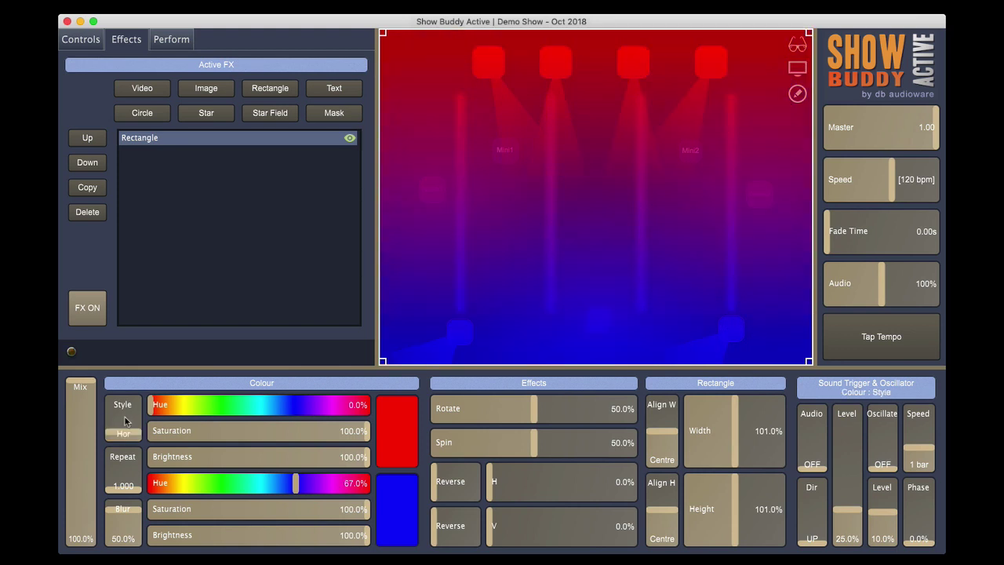
left_click(798, 47)
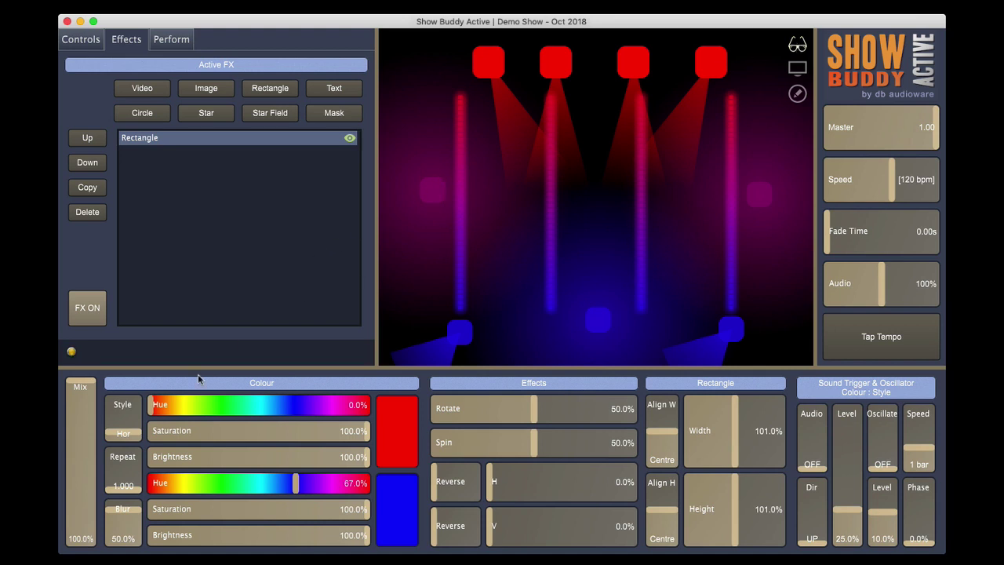
left_click_drag(150, 408, 275, 415)
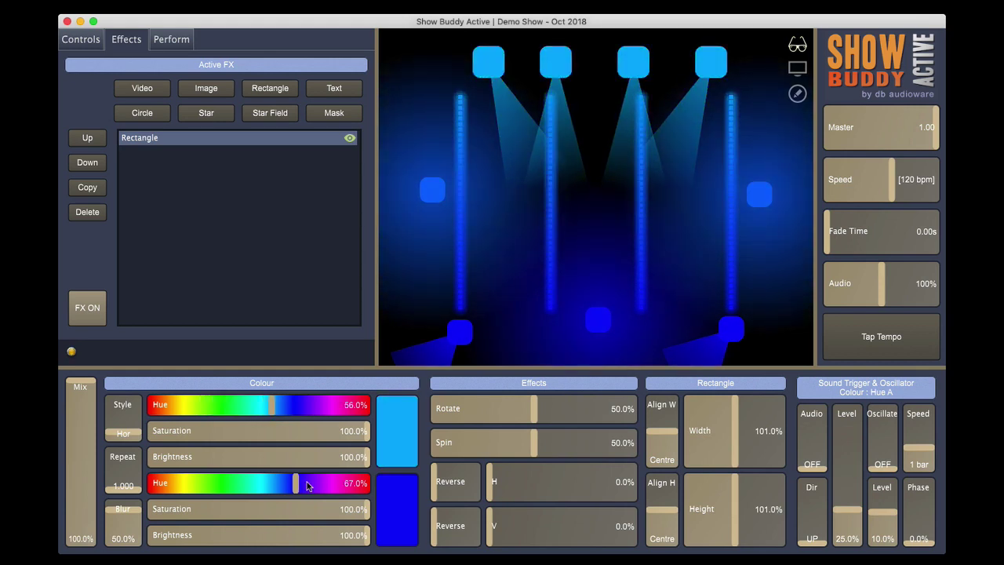
left_click_drag(307, 486, 354, 486)
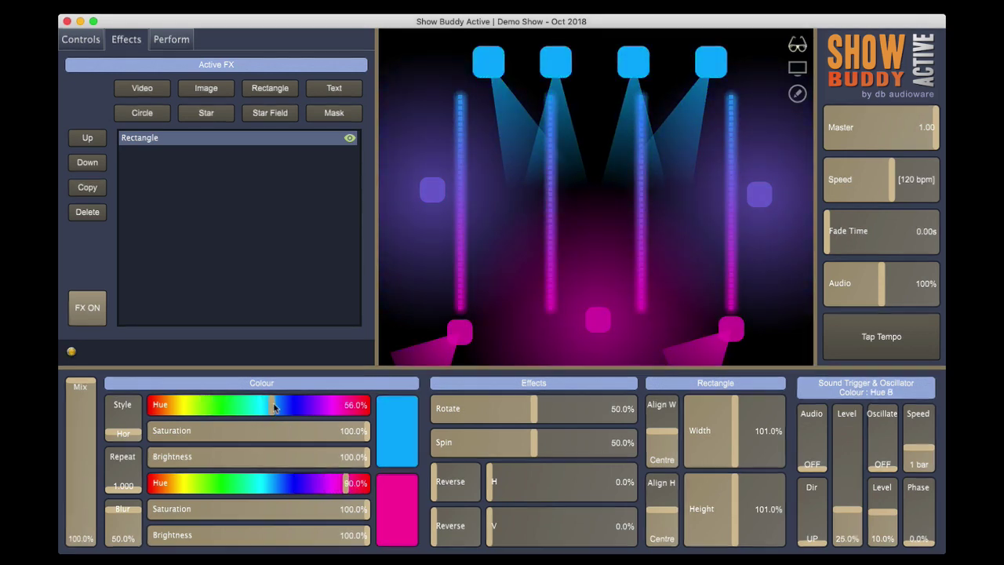
key("super+z")
left_click(797, 46)
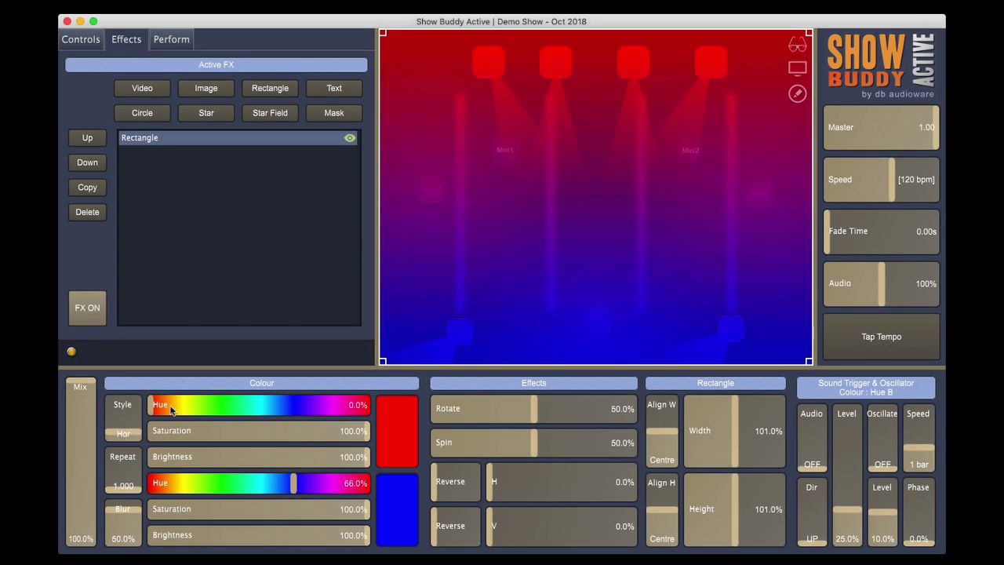
Set Repeat to 2, Blur to 5.0%, and rectangle Height to 15.2%
left_click(127, 487)
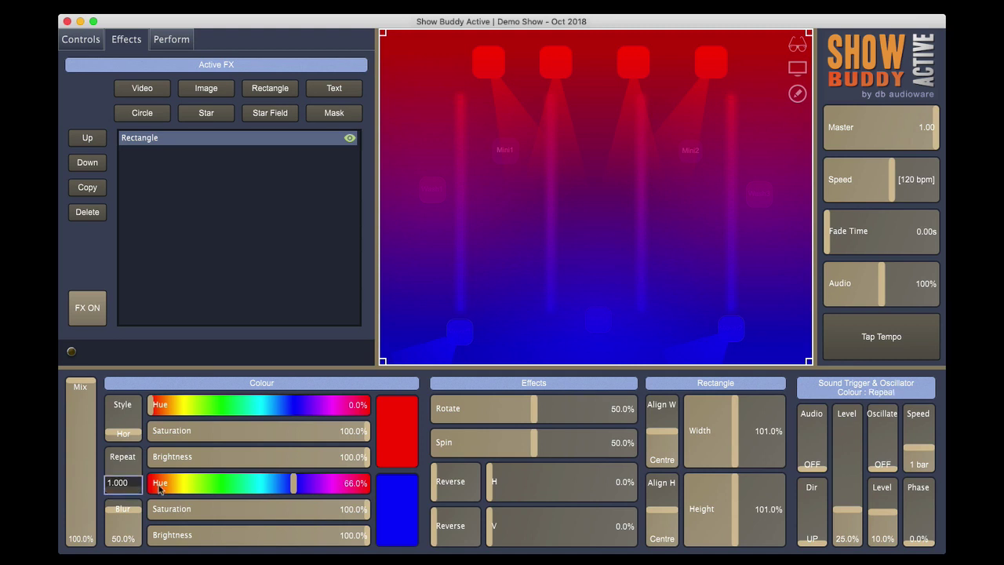
type("2")
key("Return")
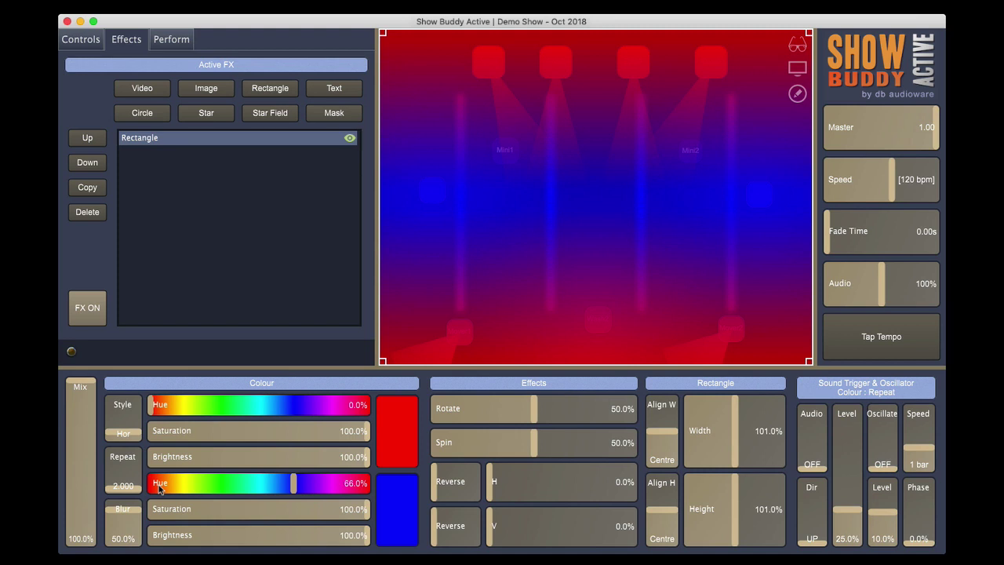
left_click(123, 538)
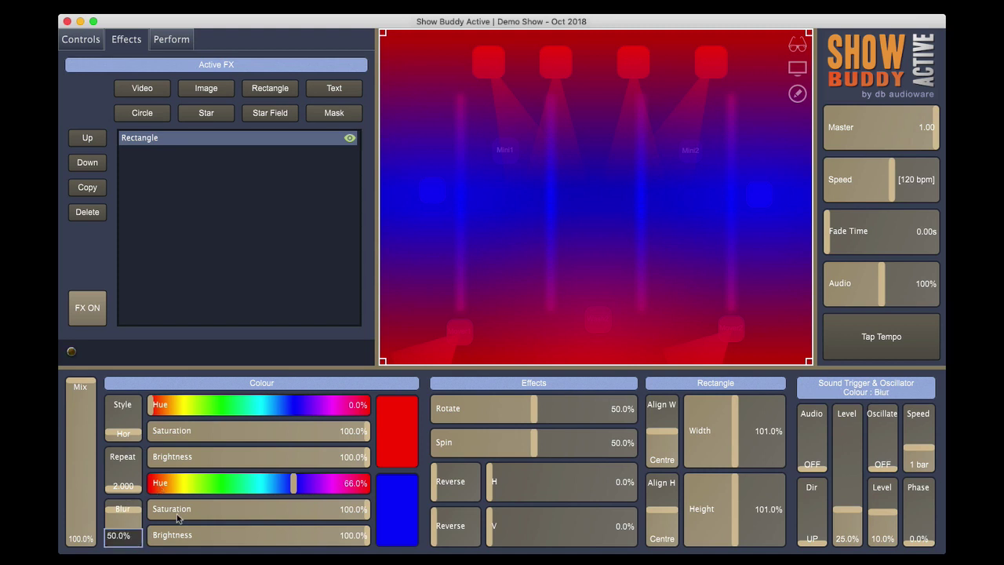
key("BackSpace")
key("BackSpace")
key("BackSpace")
key("Return")
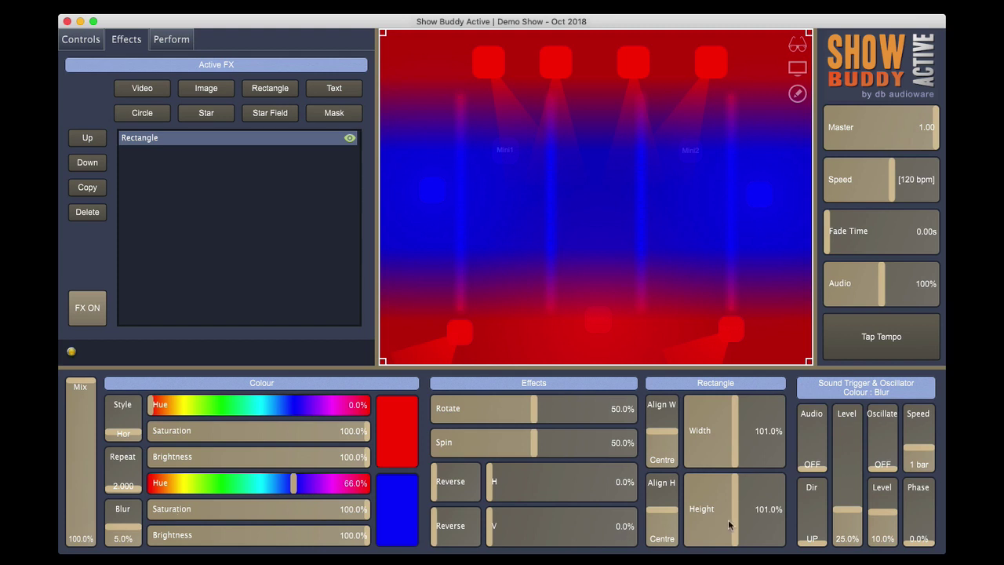
left_click_drag(733, 526, 672, 524)
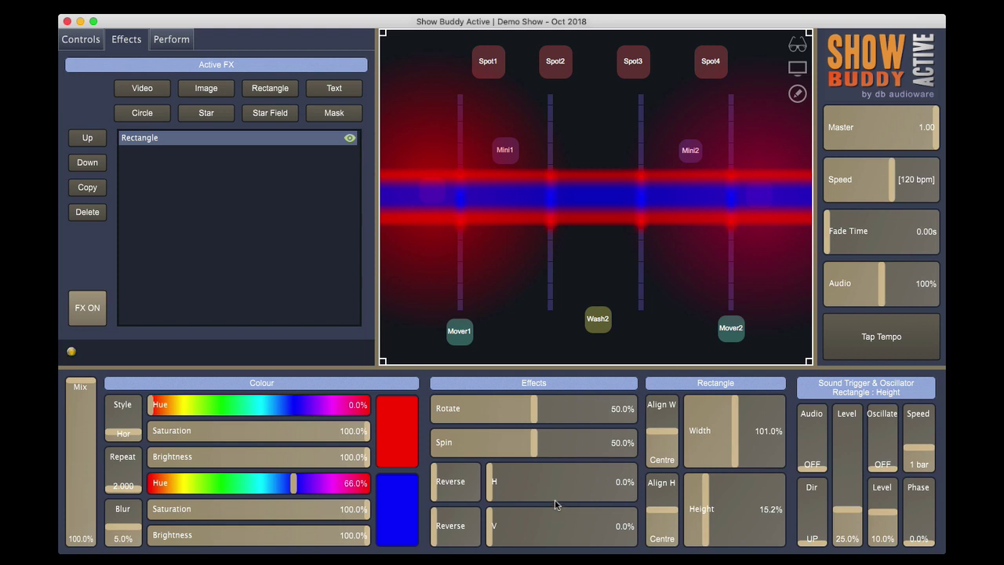
Set Spin to 34.0% and Height to 40.4%, viewing the lit beam preview
left_click_drag(532, 442, 547, 441)
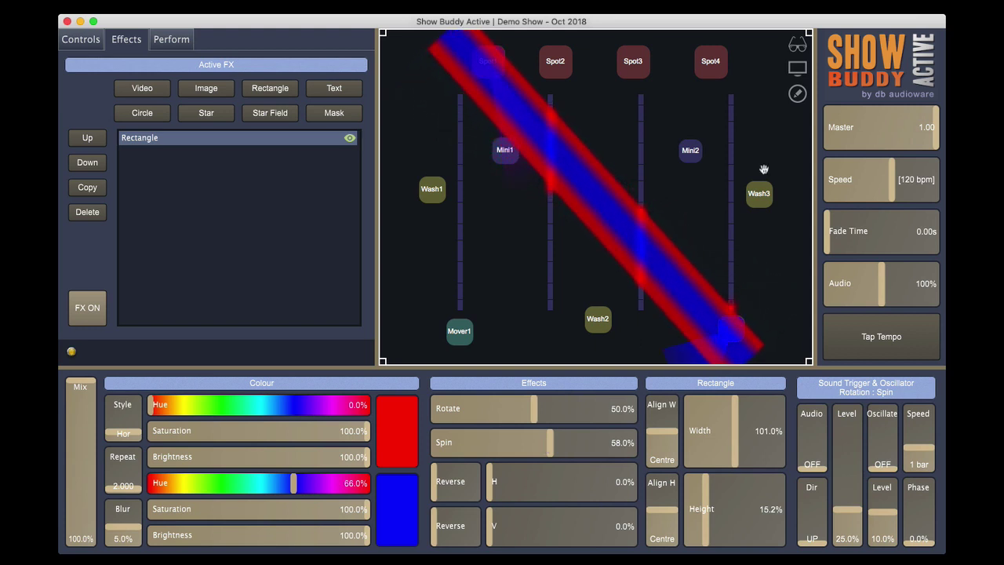
left_click(796, 47)
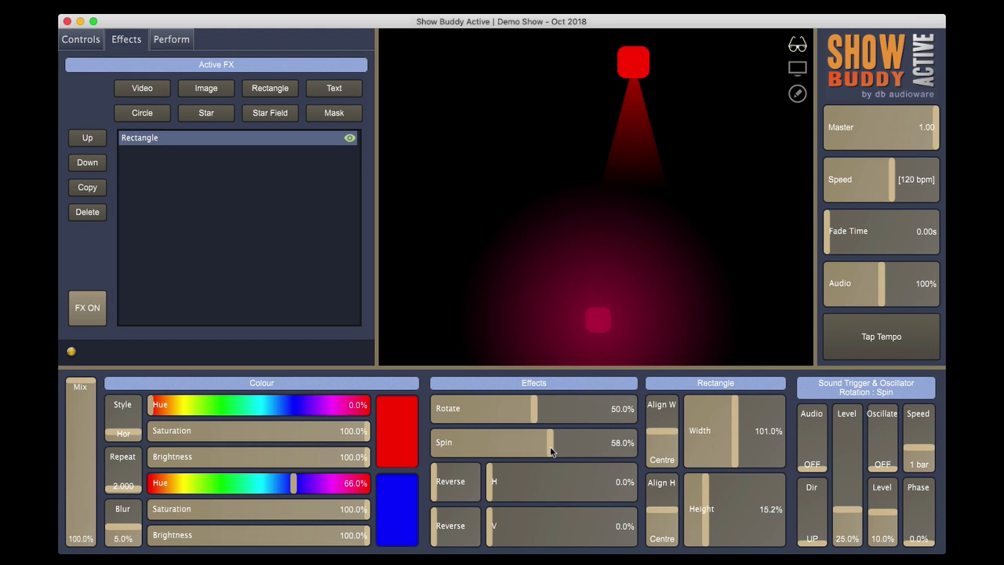
mouse_move(550, 449)
left_mouse_down()
mouse_move(587, 450)
mouse_move(503, 452)
left_mouse_up()
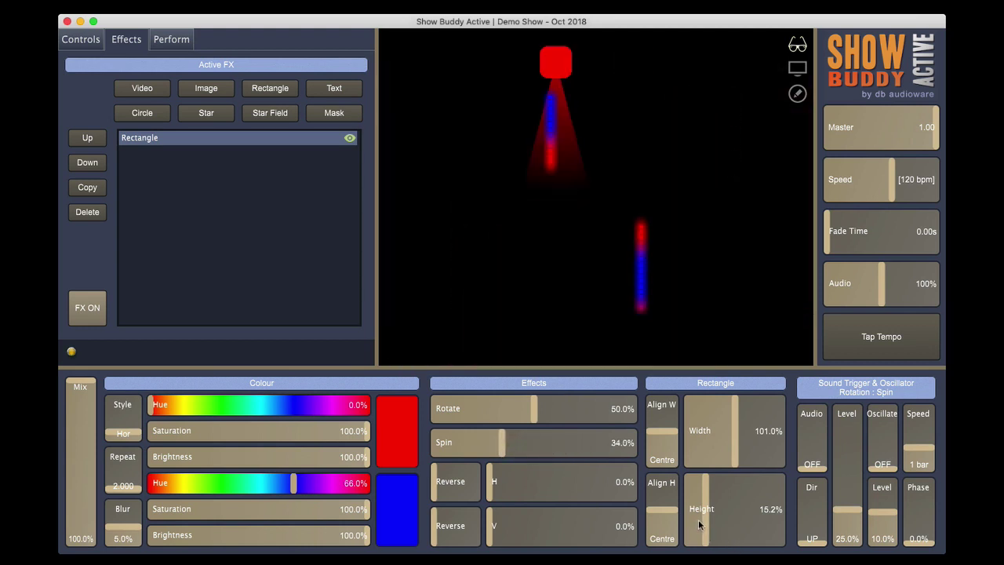
left_click_drag(698, 519, 721, 519)
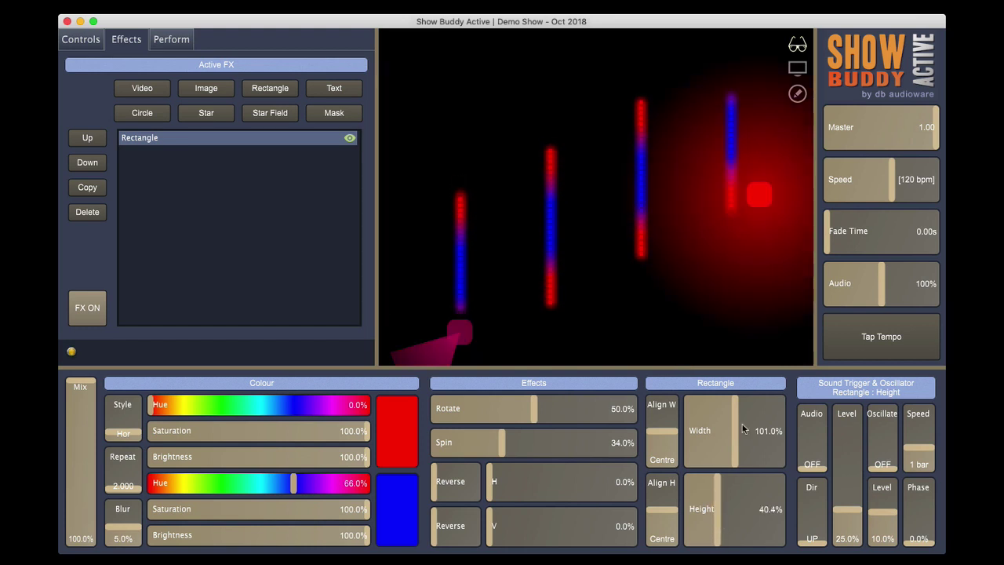